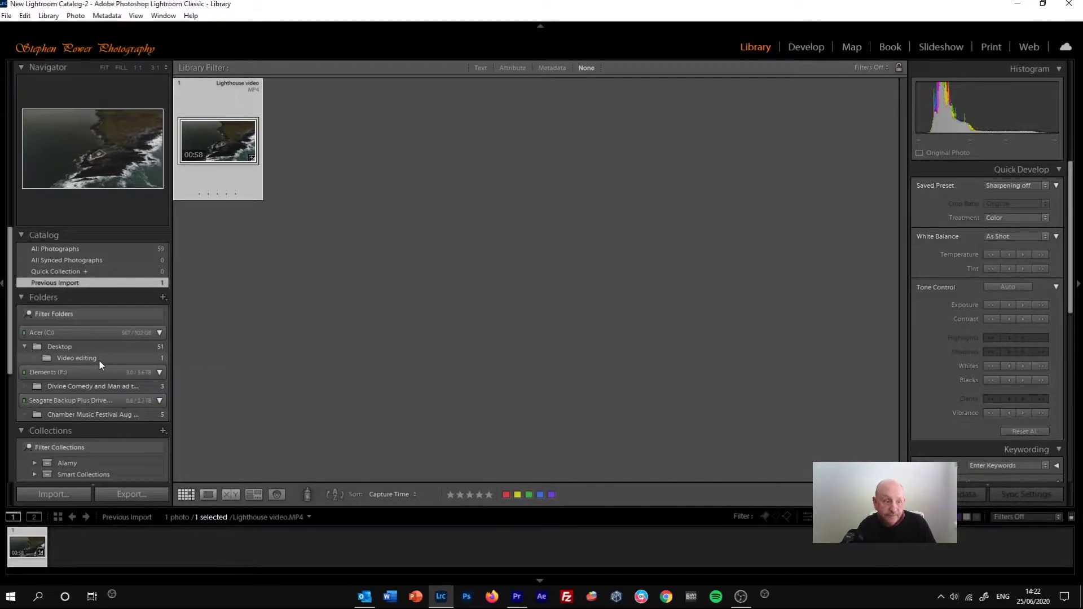
Open the Video editing folder and show Lighthouse video.MP4 on its own in Loupe view
left_click(100, 361)
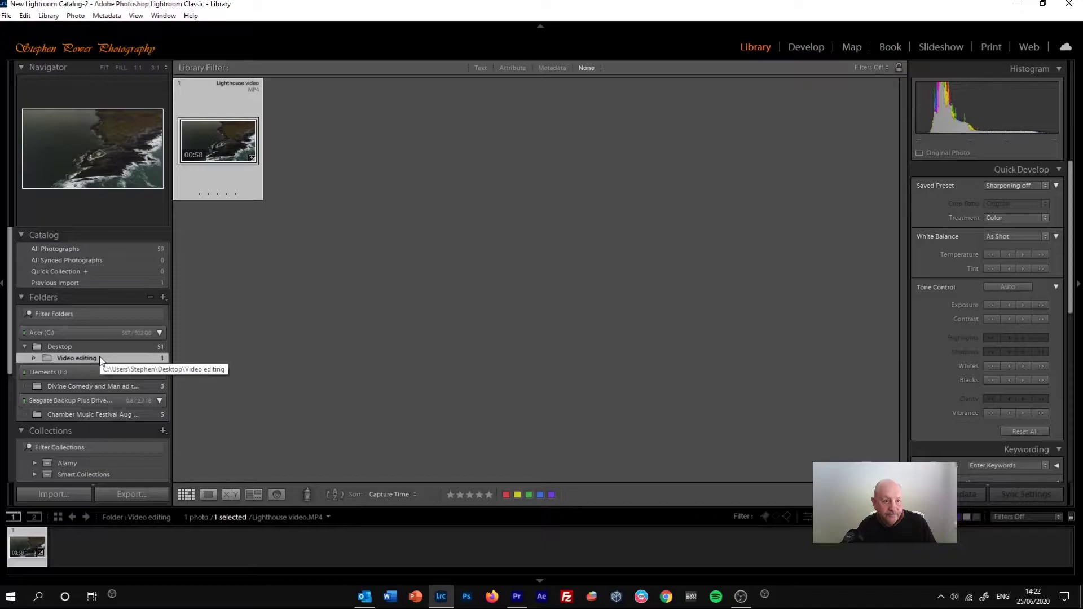
left_click(211, 497)
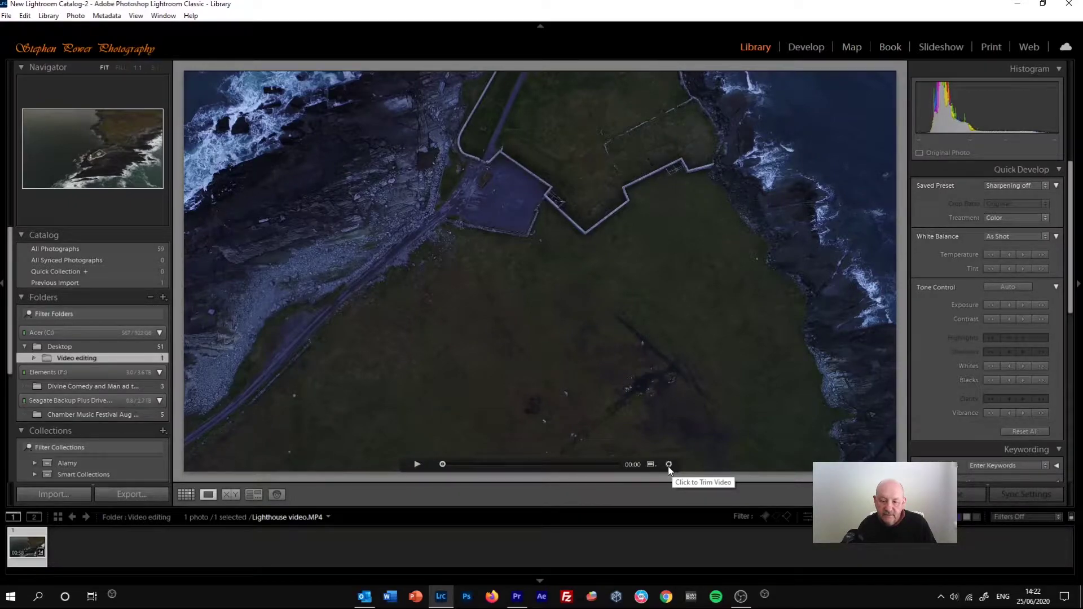
left_click(668, 465)
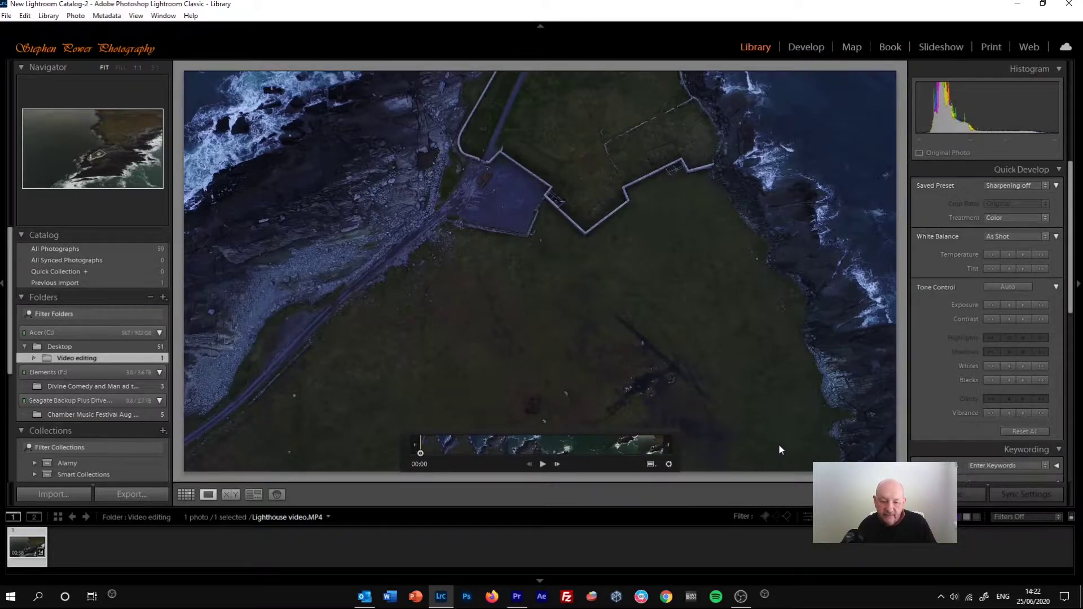
left_click_drag(421, 452, 602, 460)
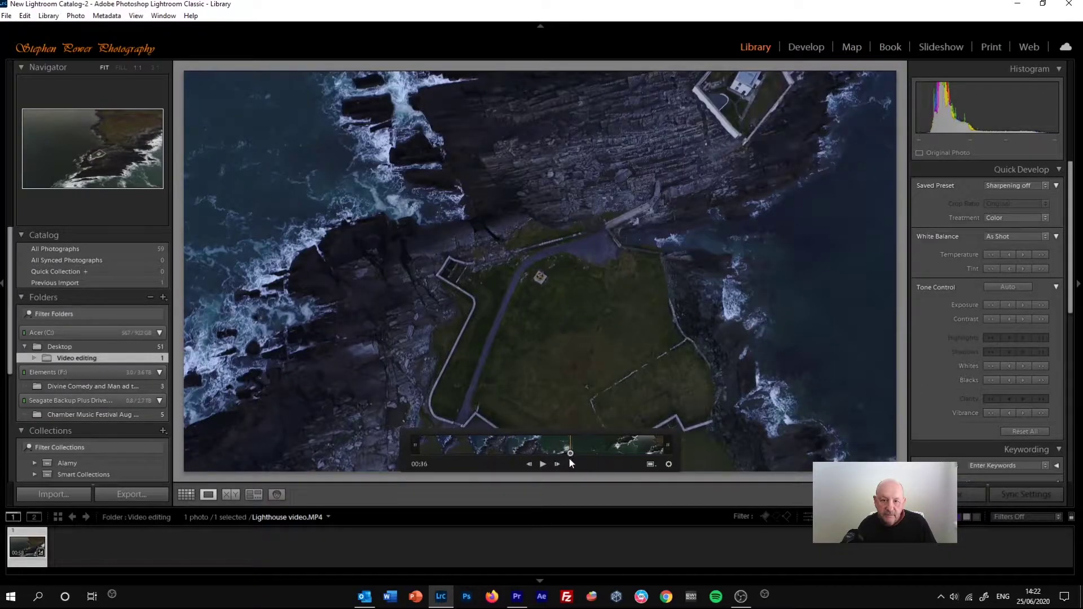
left_click_drag(436, 458, 414, 457)
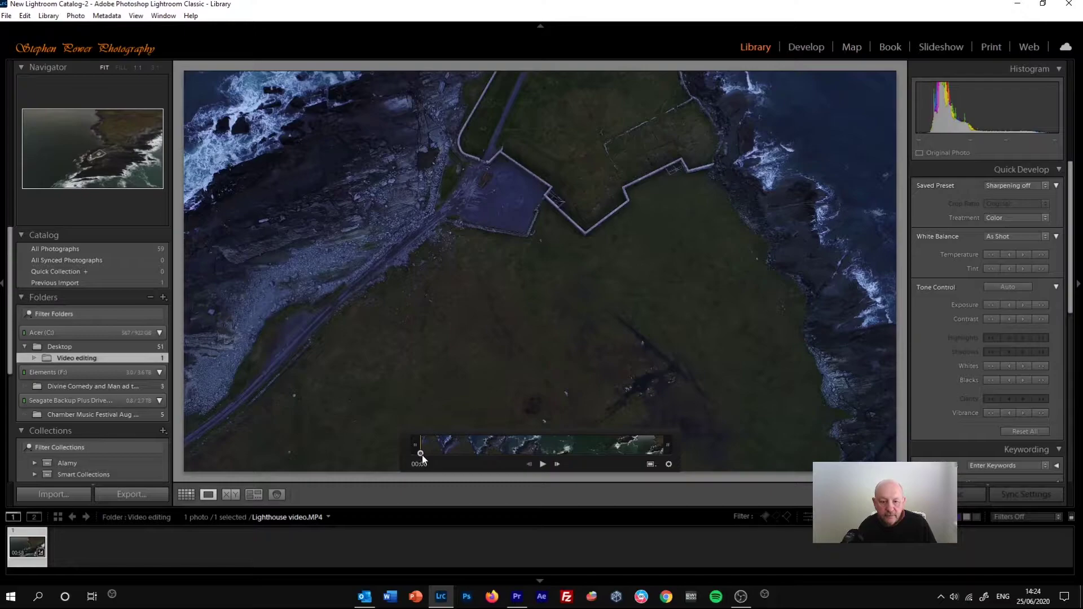
left_click_drag(421, 455, 470, 456)
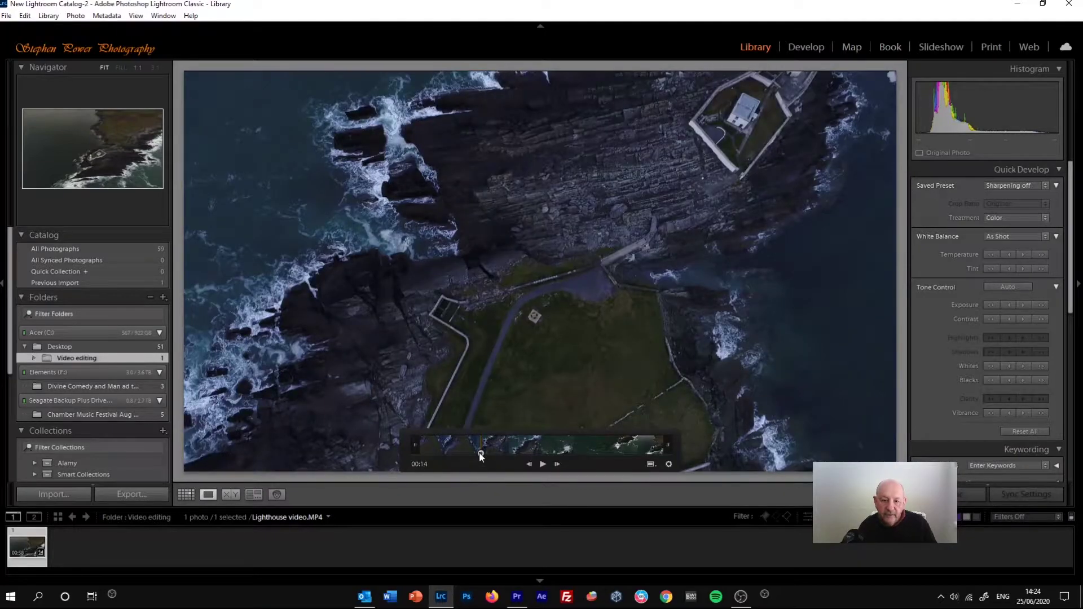
left_click_drag(480, 454, 478, 454)
left_click(477, 455)
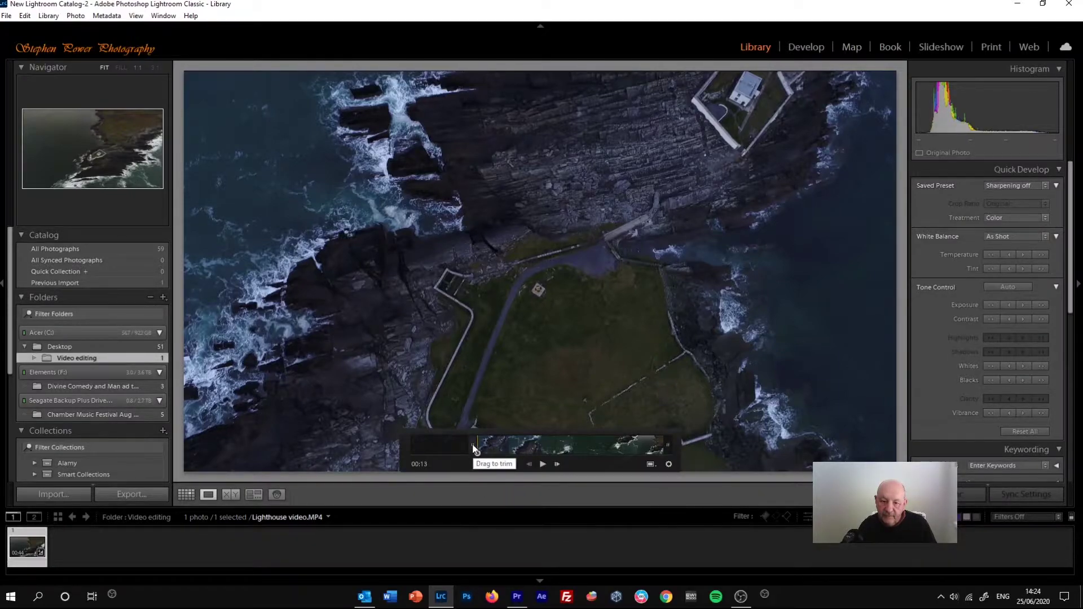
left_click_drag(474, 449, 347, 446)
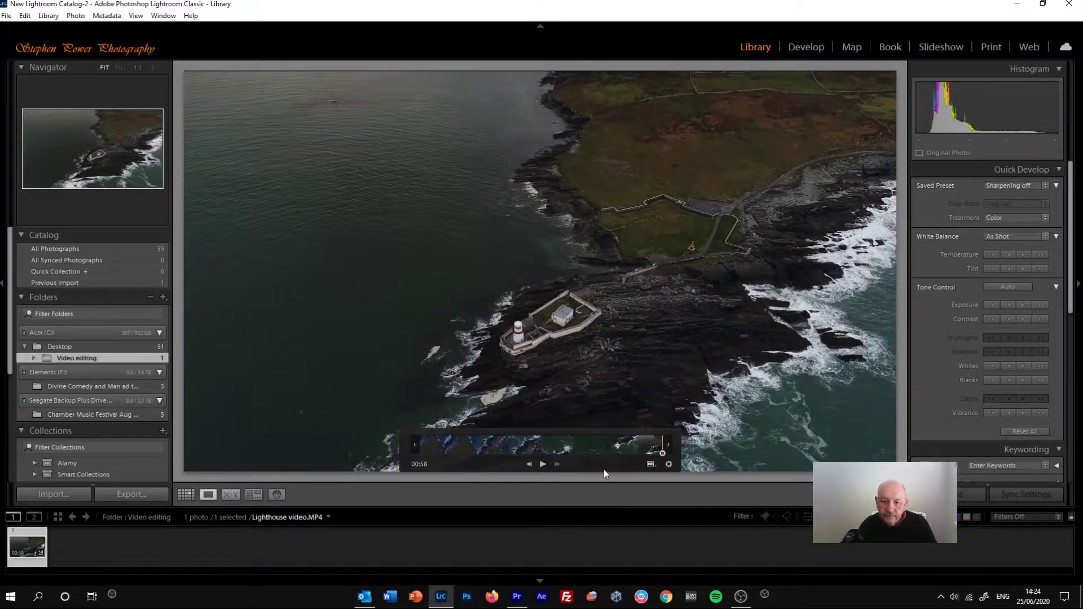
left_click_drag(661, 455, 604, 453)
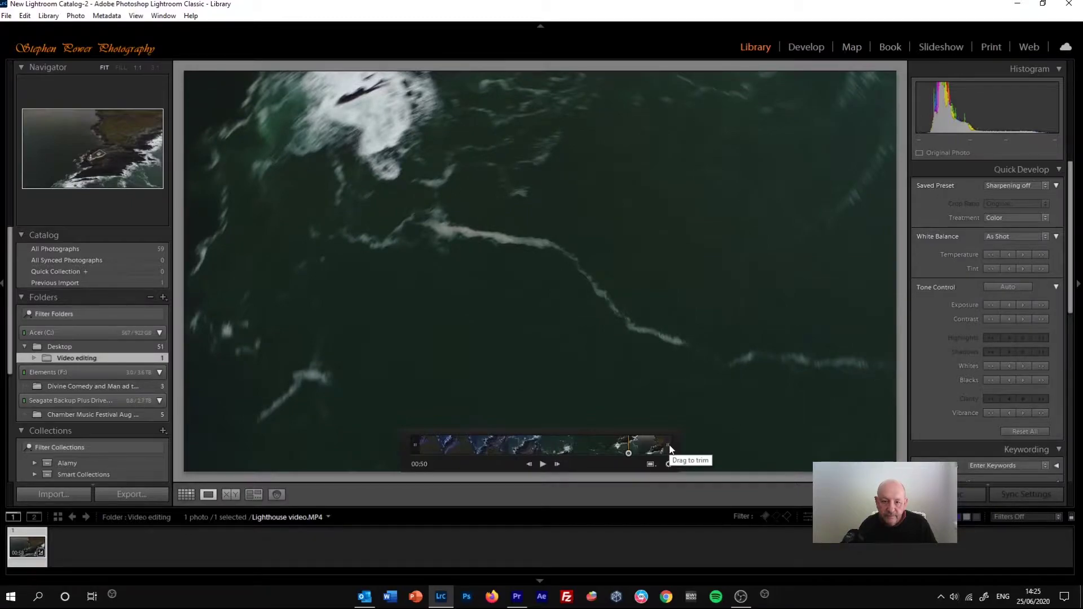
left_click_drag(669, 449, 646, 445)
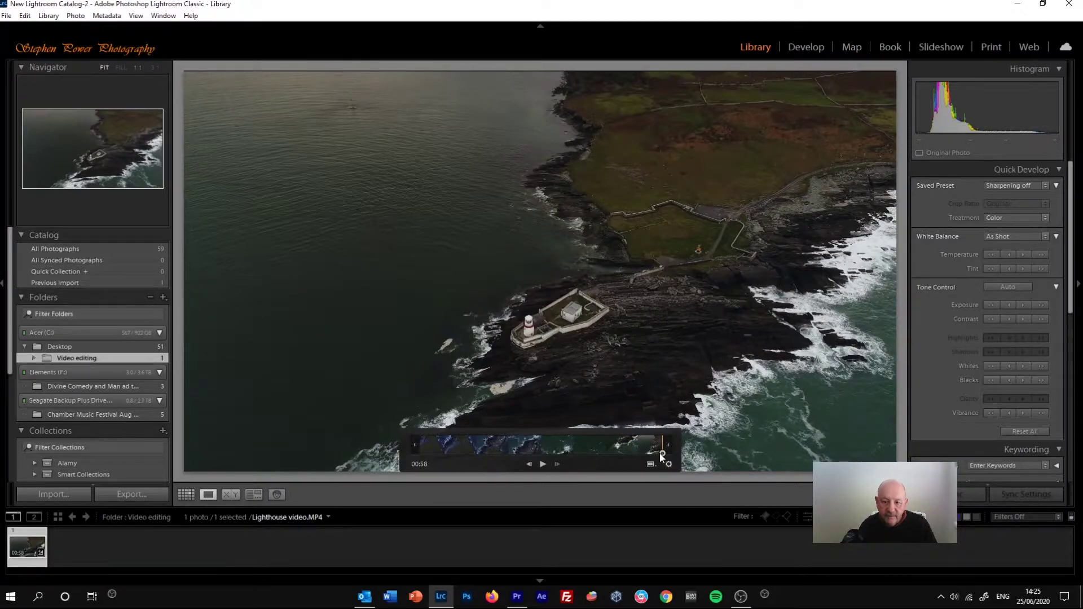
left_click_drag(661, 453, 604, 454)
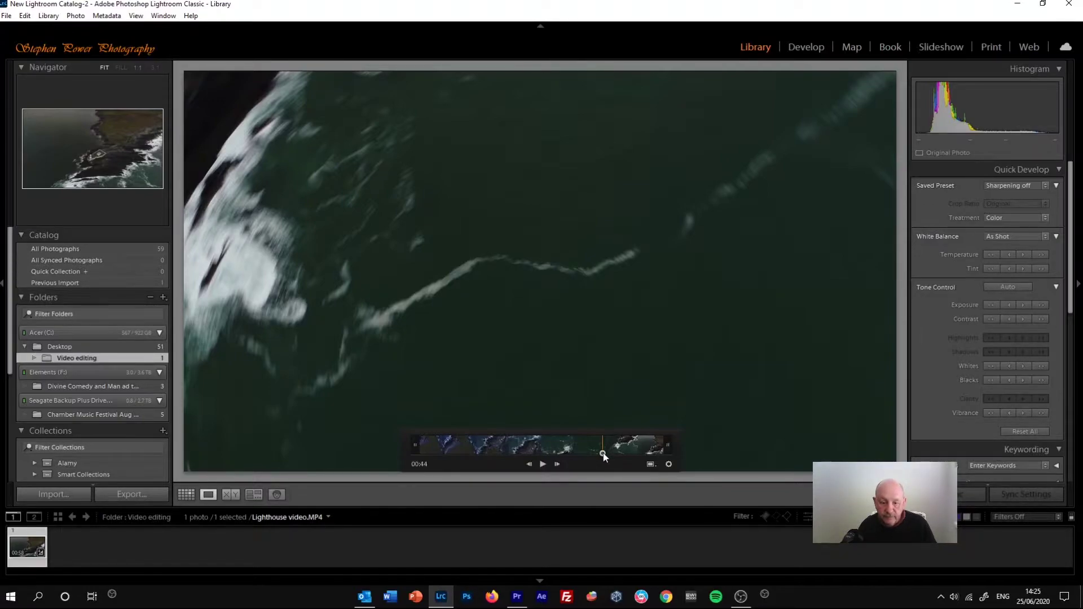
left_click_drag(603, 452, 411, 442)
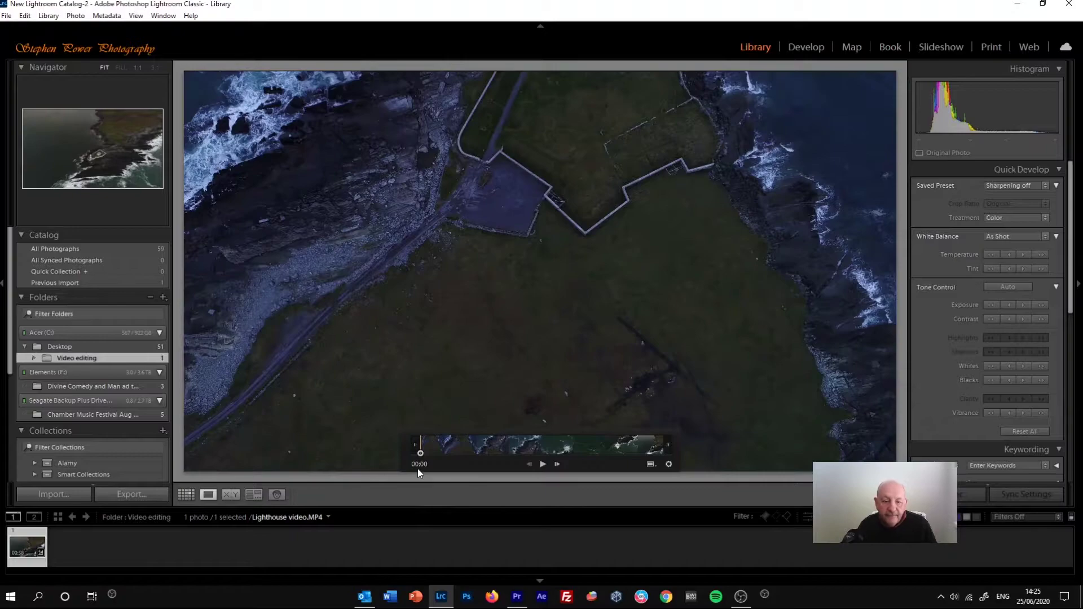
Scrub the lighthouse video to 00:17, on the overhead shot of the lighthouse compound
left_click_drag(421, 454, 482, 456)
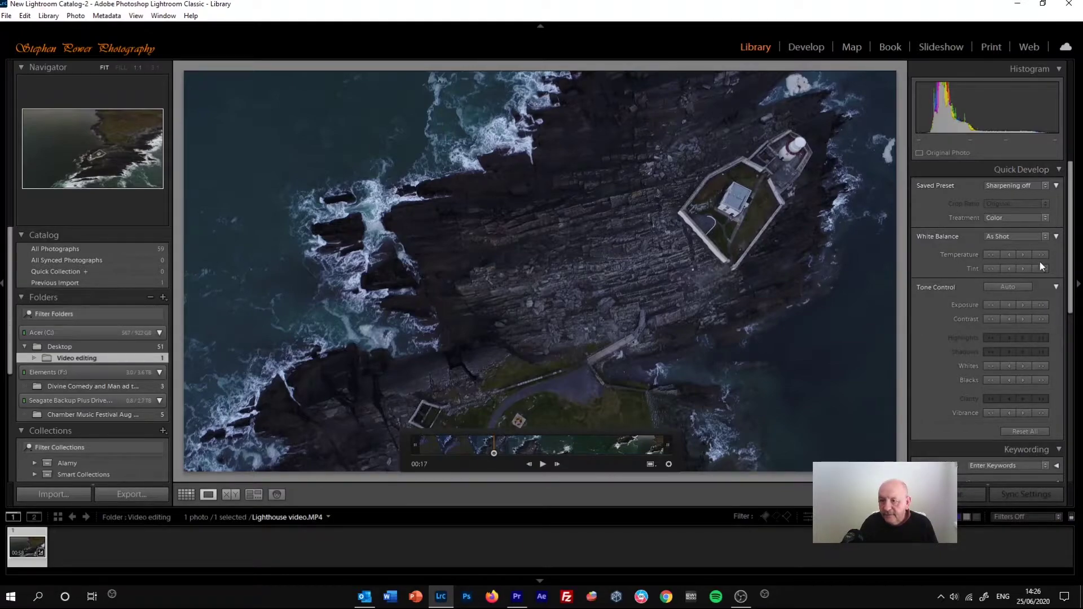
scroll(1065, 259, "down", 1)
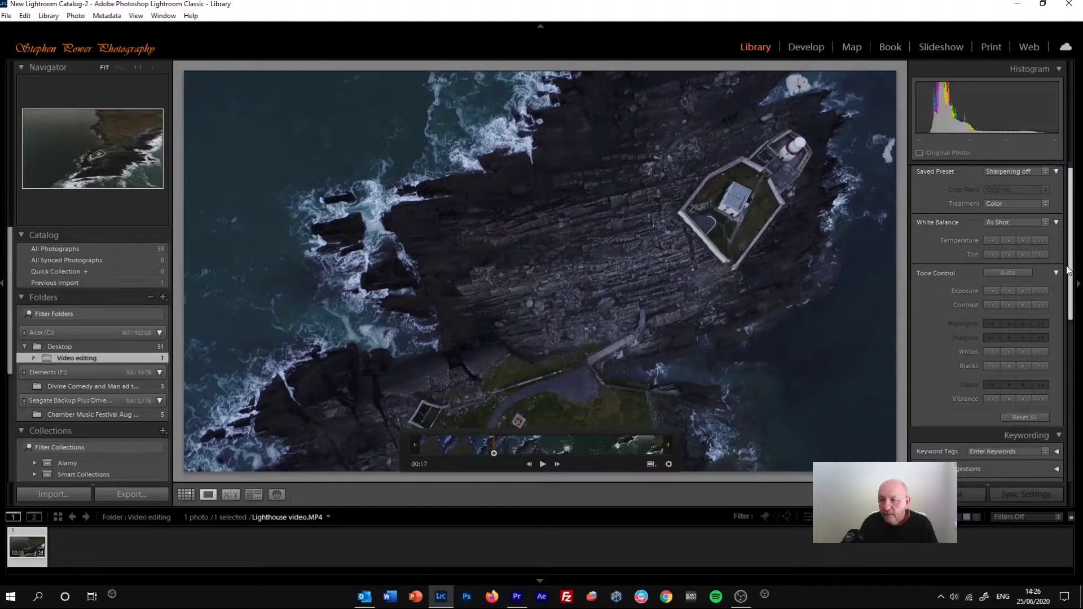
scroll(1066, 263, "up", 1)
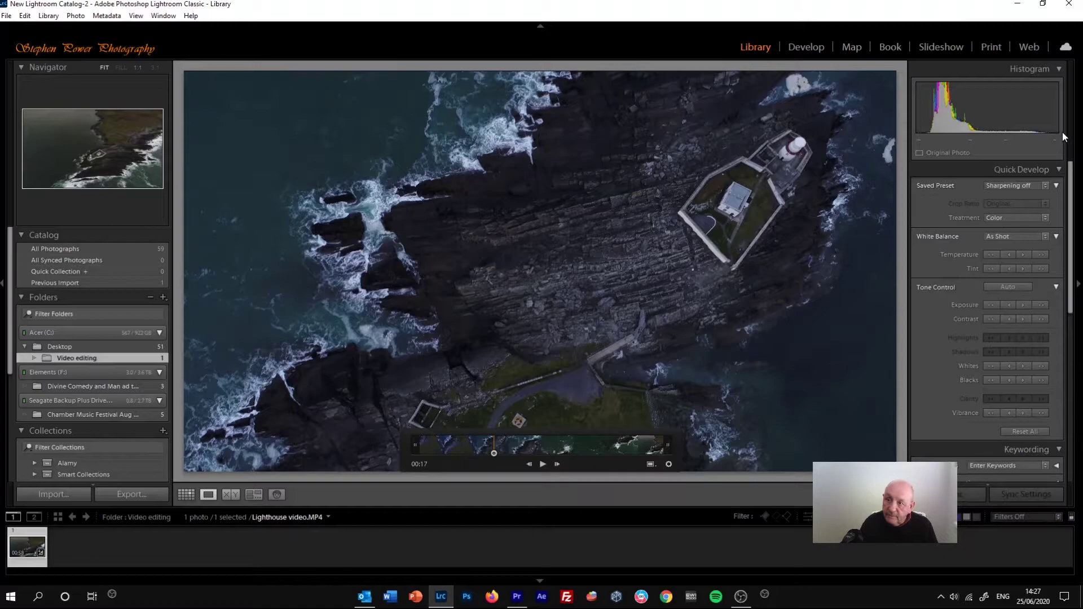
Raise the video's Quick Develop exposure three steps, then back it off one step
left_click(1024, 305)
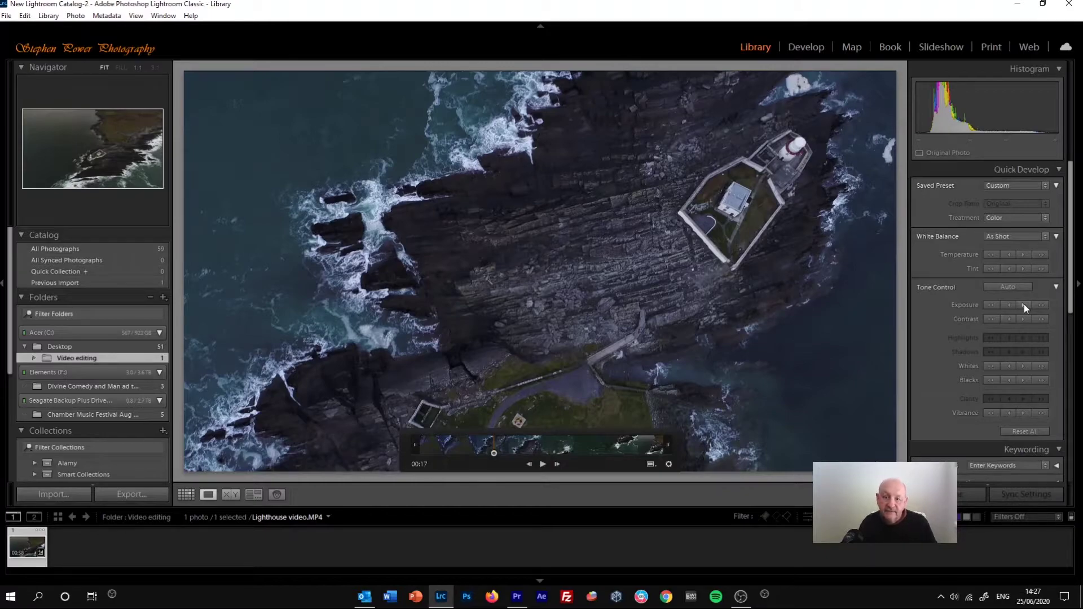
left_click(1024, 305)
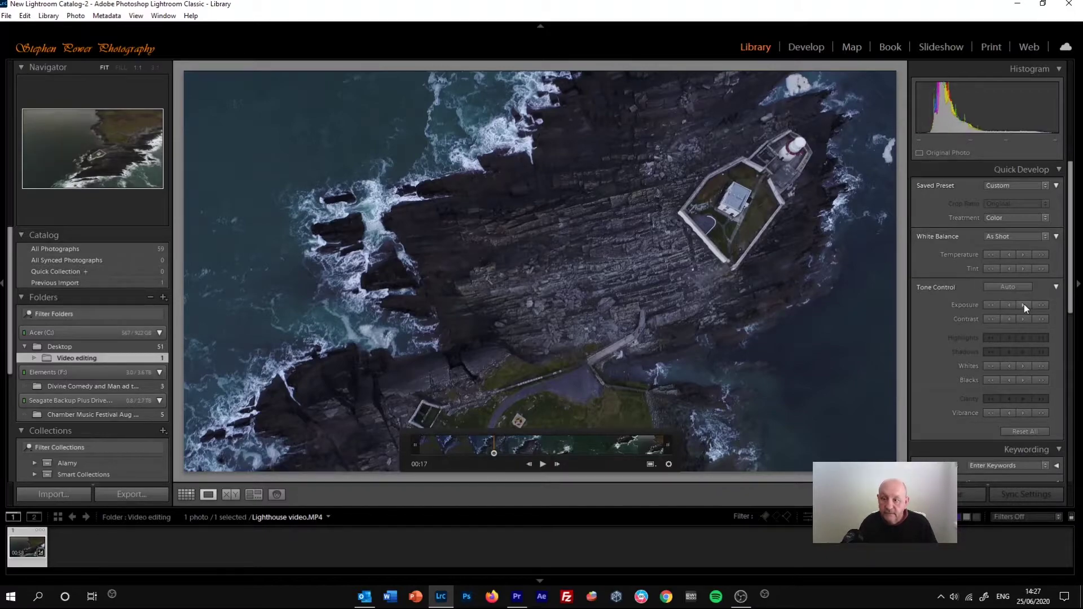
left_click(1024, 305)
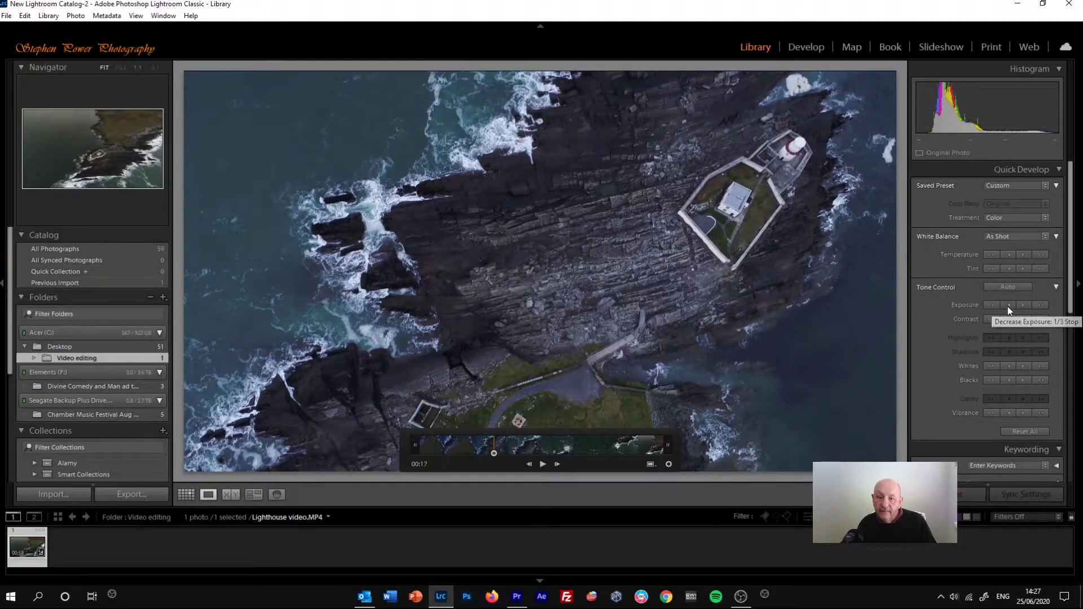
left_click(1007, 306)
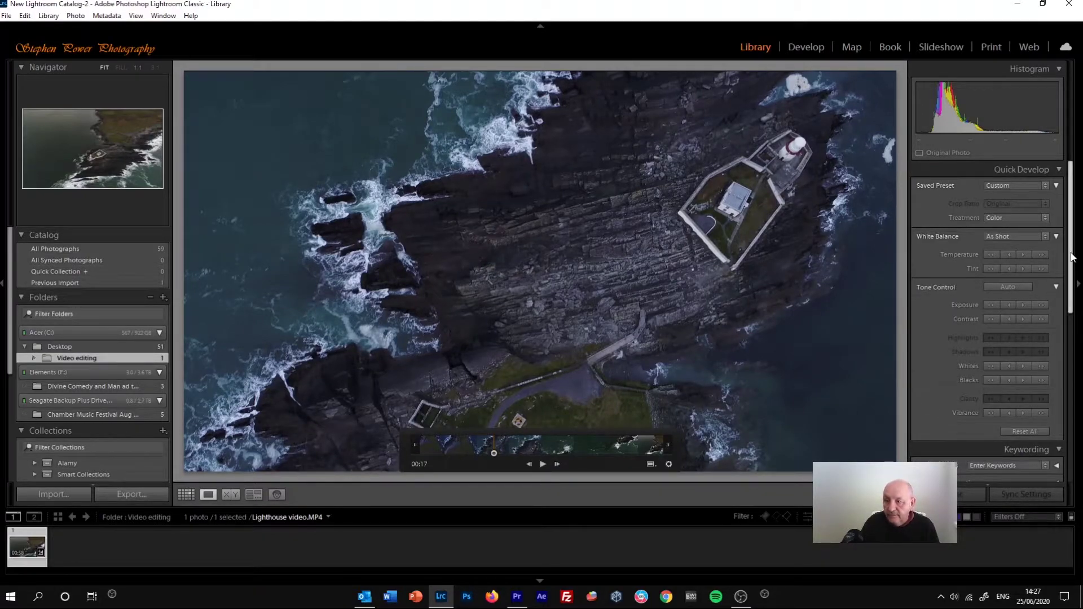
Boost the lighthouse video's vibrance in Quick Develop for richer sea and headland colour
mouse_move(1073, 257)
left_mouse_down()
mouse_move(1073, 270)
mouse_move(1073, 248)
left_mouse_up()
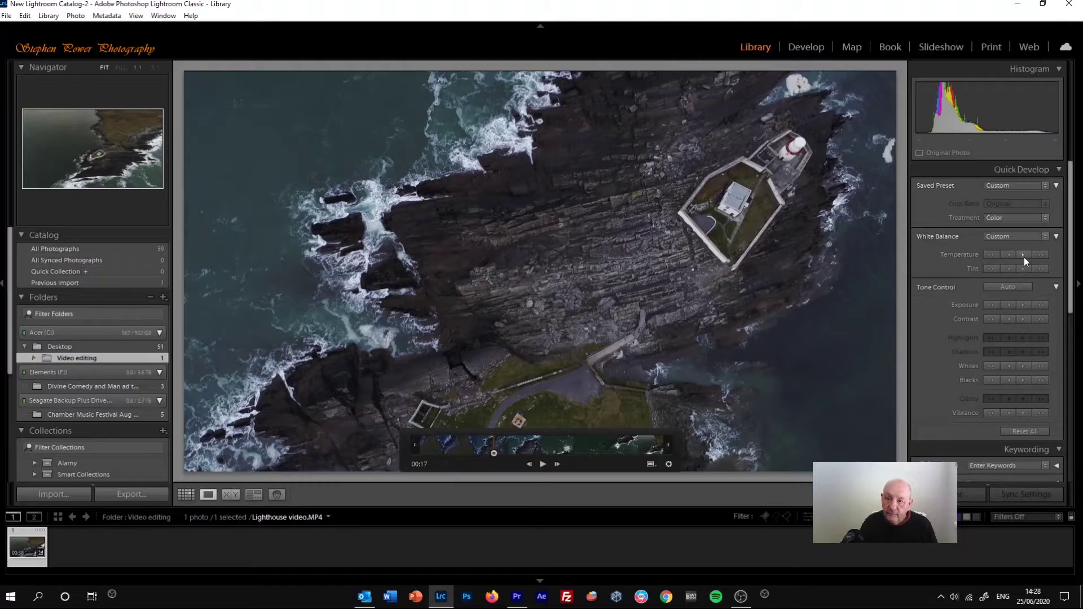
scroll(1072, 271, "down", 1)
left_click_drag(1072, 271, 1057, 302)
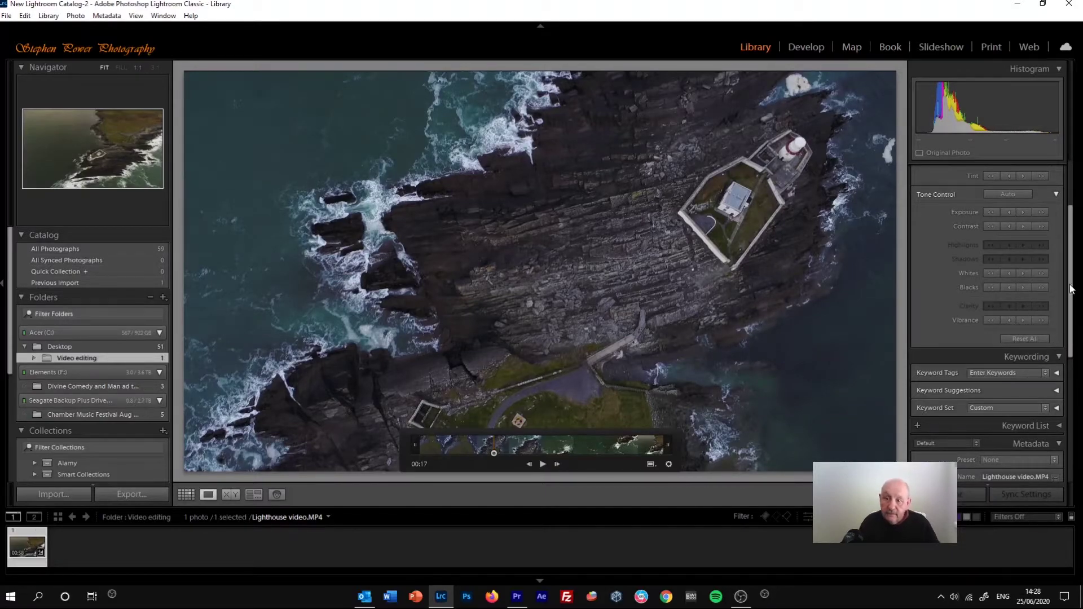
scroll(1061, 251, "up", 3)
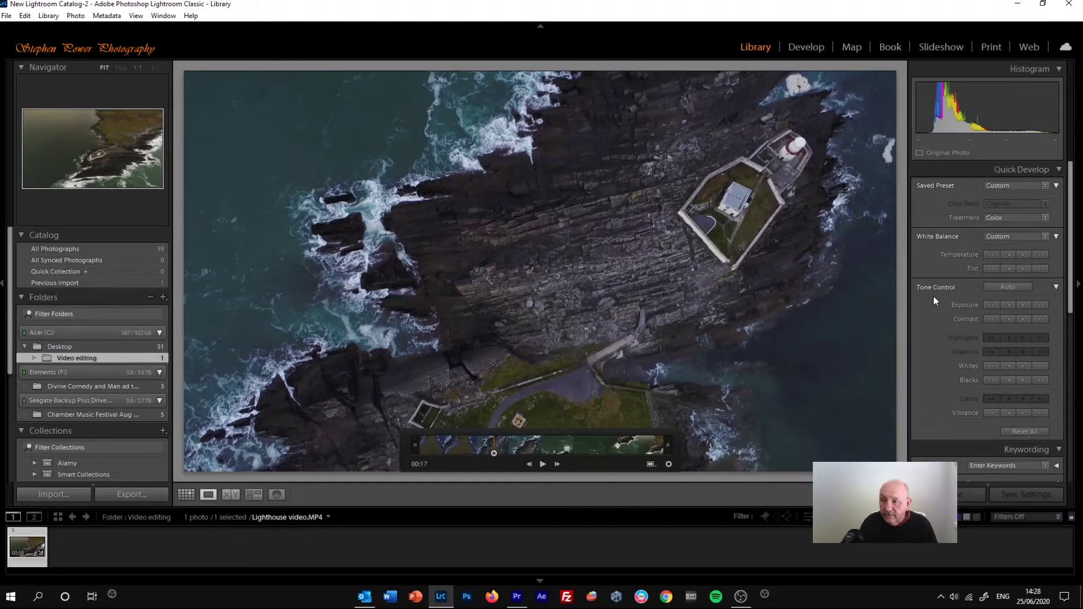
Apply Auto tone to the lighthouse video, then lower its exposure by one step
left_click(1017, 287)
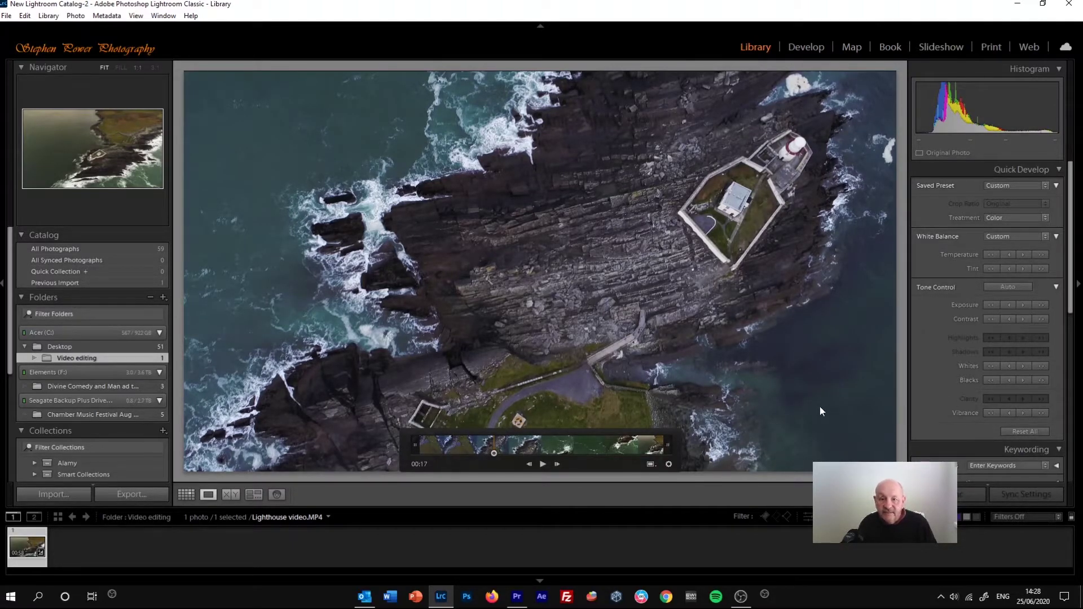
left_click(1006, 306)
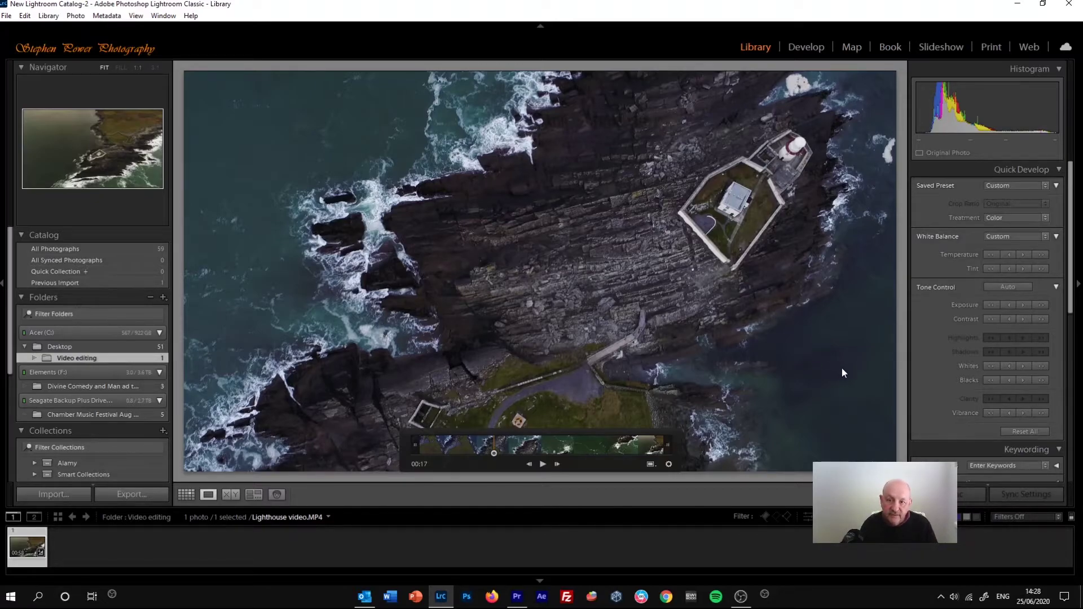
scroll(1081, 336, "down", 3)
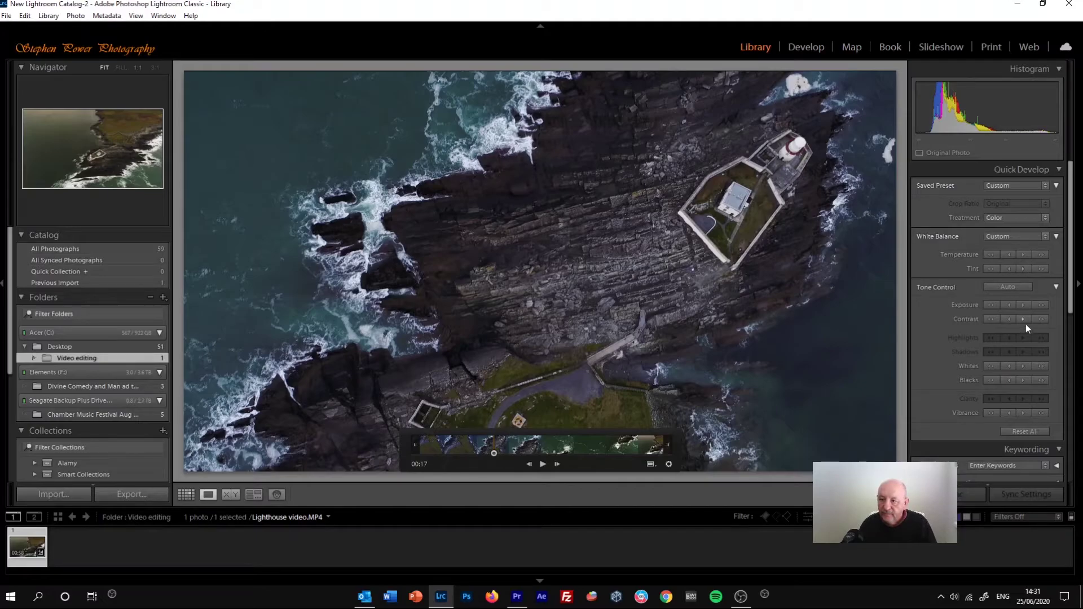
Reset all Quick Develop adjustments on the lighthouse video
left_click(1034, 432)
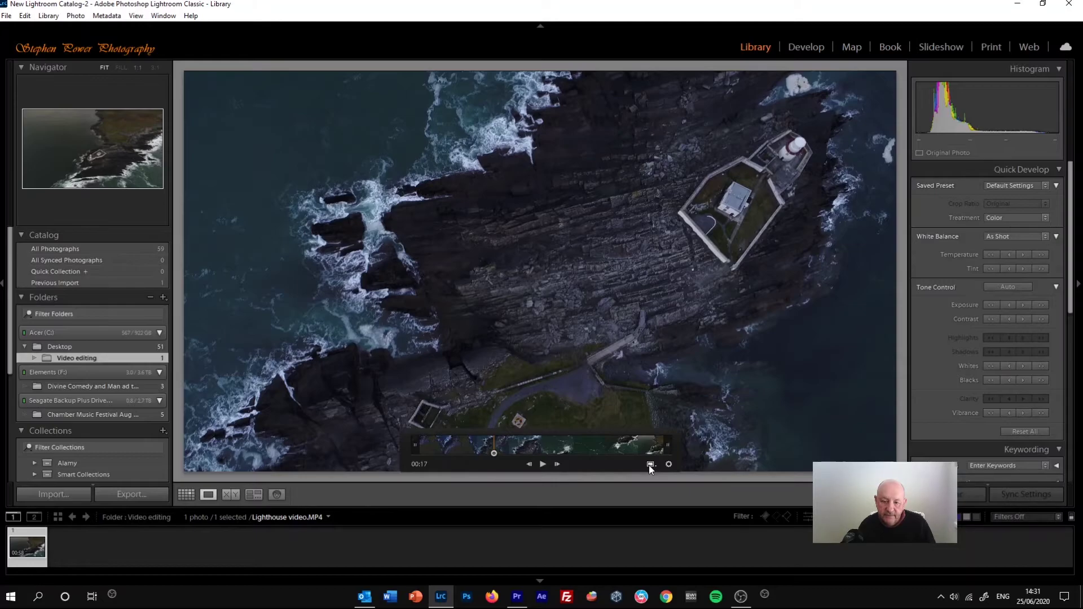
Capture the 00:17 frame as a JPEG still and select Lighthouse video-4.jpg in the filmstrip
left_click(650, 465)
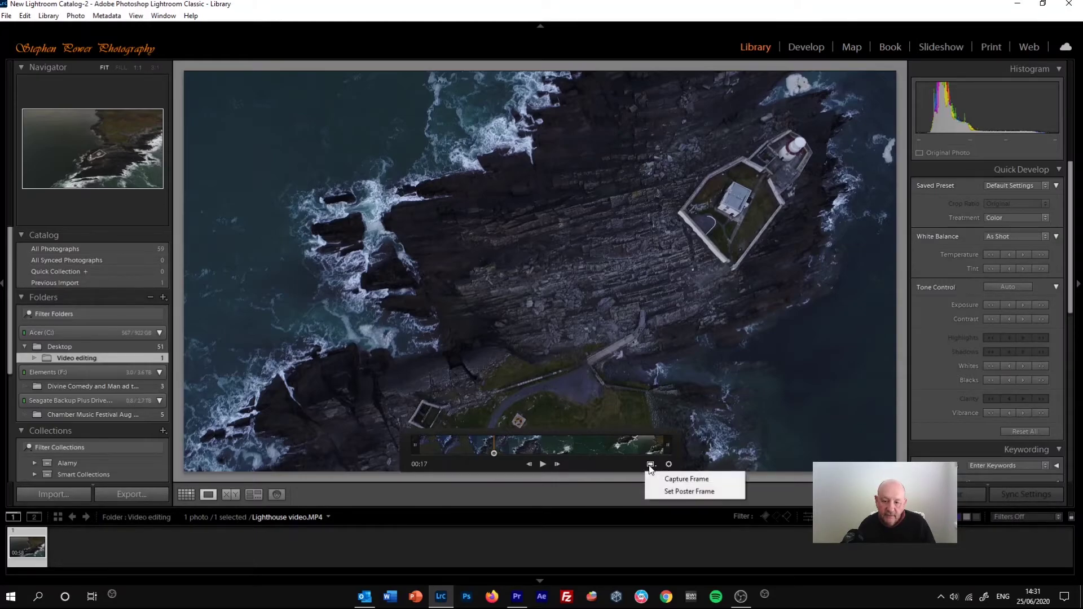
left_click(722, 483)
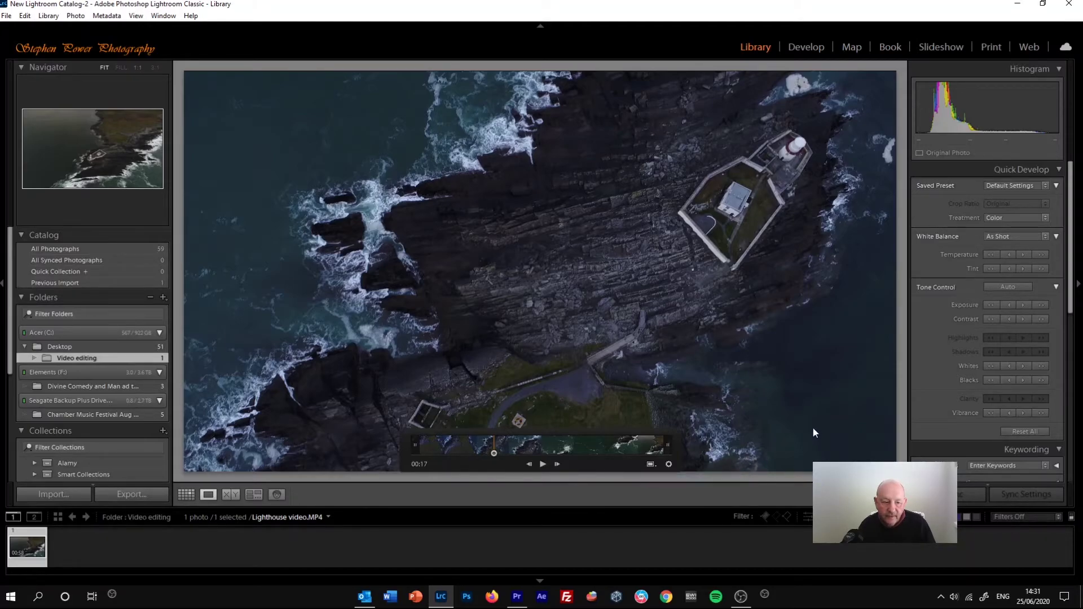
mouse_move(351, 605)
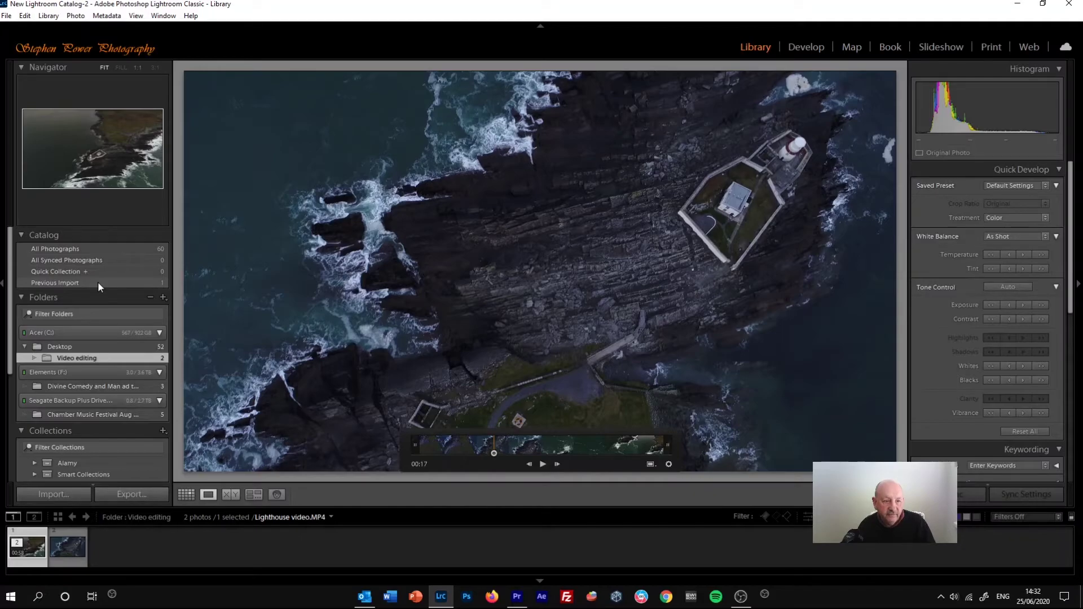
left_click(68, 535)
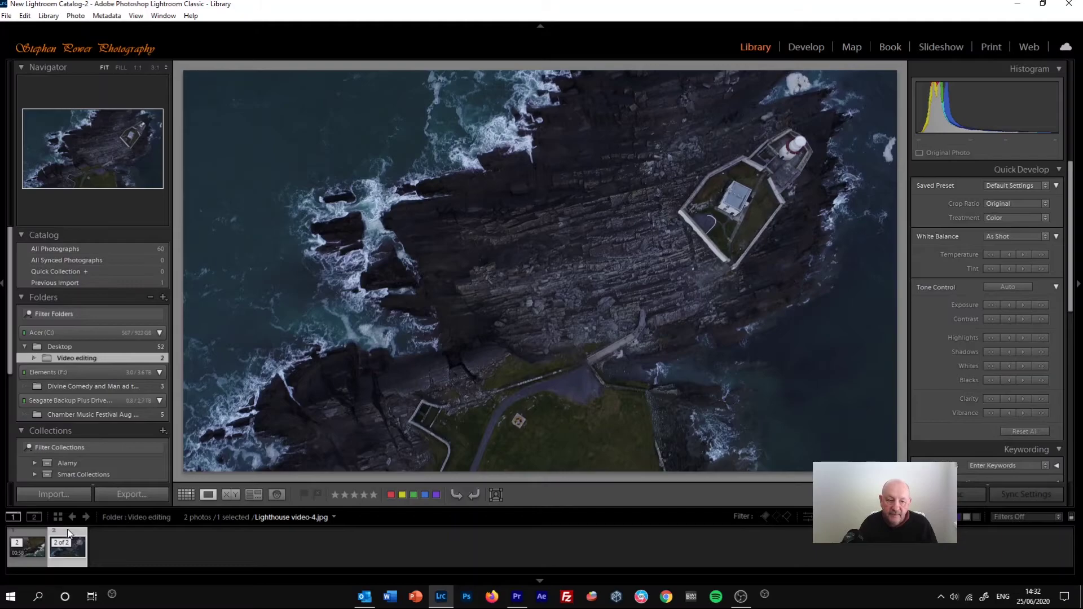
In Develop, set the still's Exposure to +0.09, Contrast to +23 and Temp to +7
left_click(806, 50)
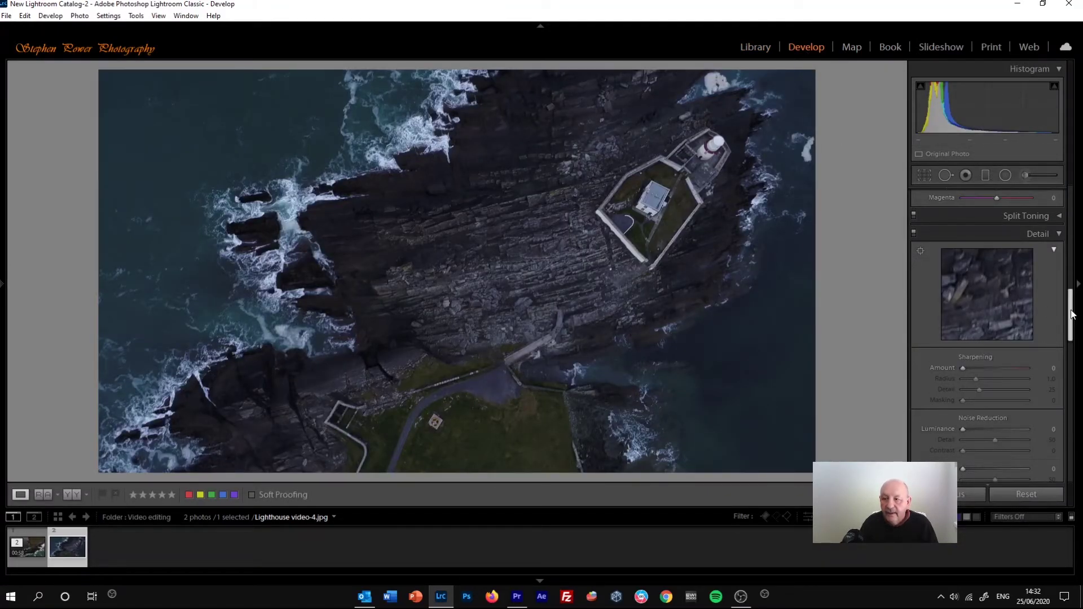
left_click_drag(1072, 315, 1076, 201)
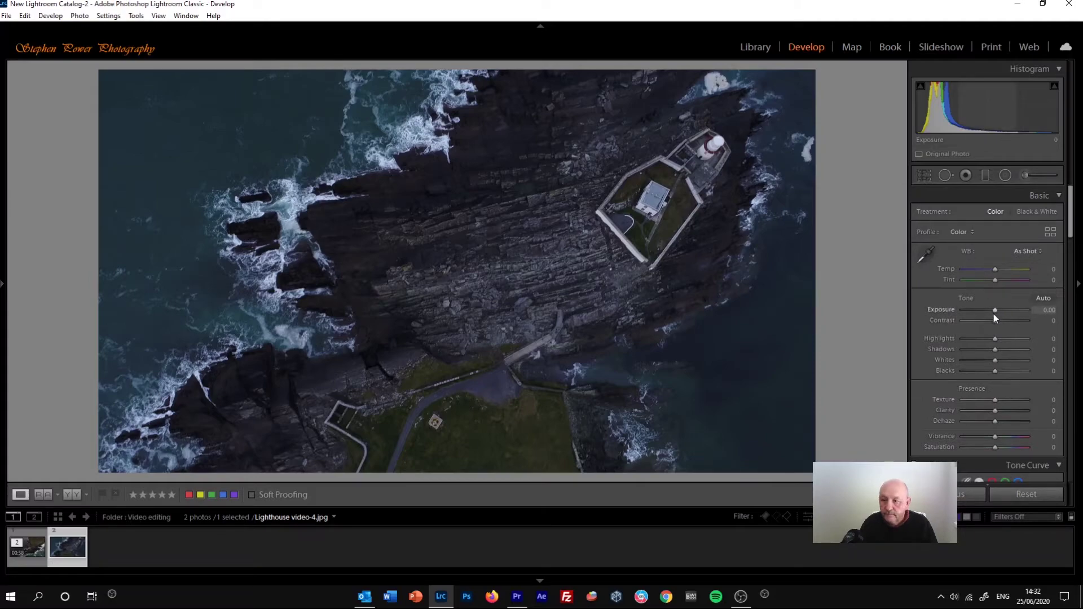
left_click_drag(994, 314, 995, 310)
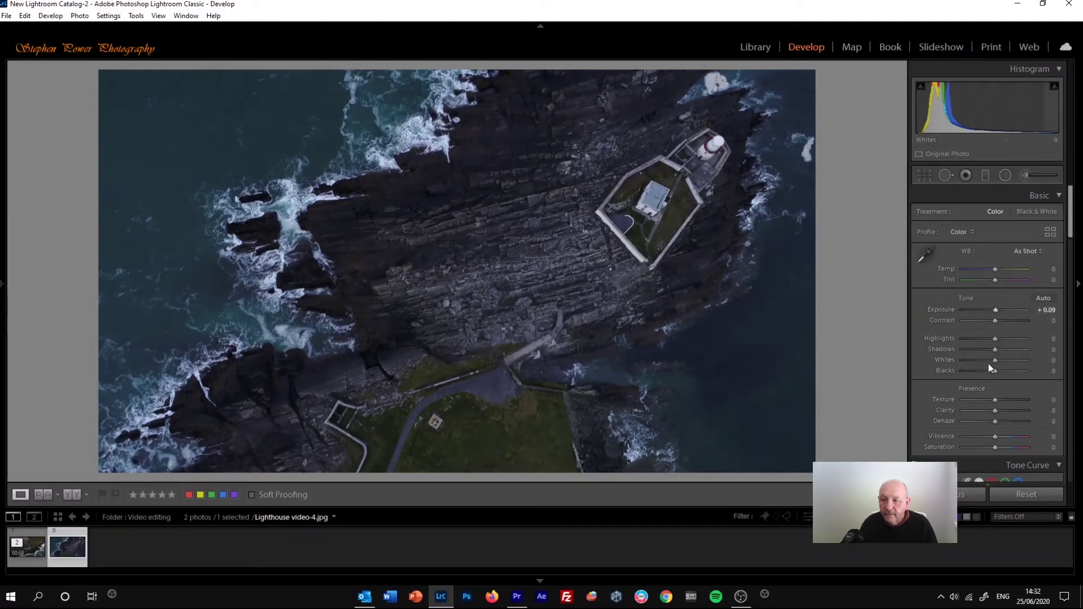
left_click_drag(993, 324, 1004, 323)
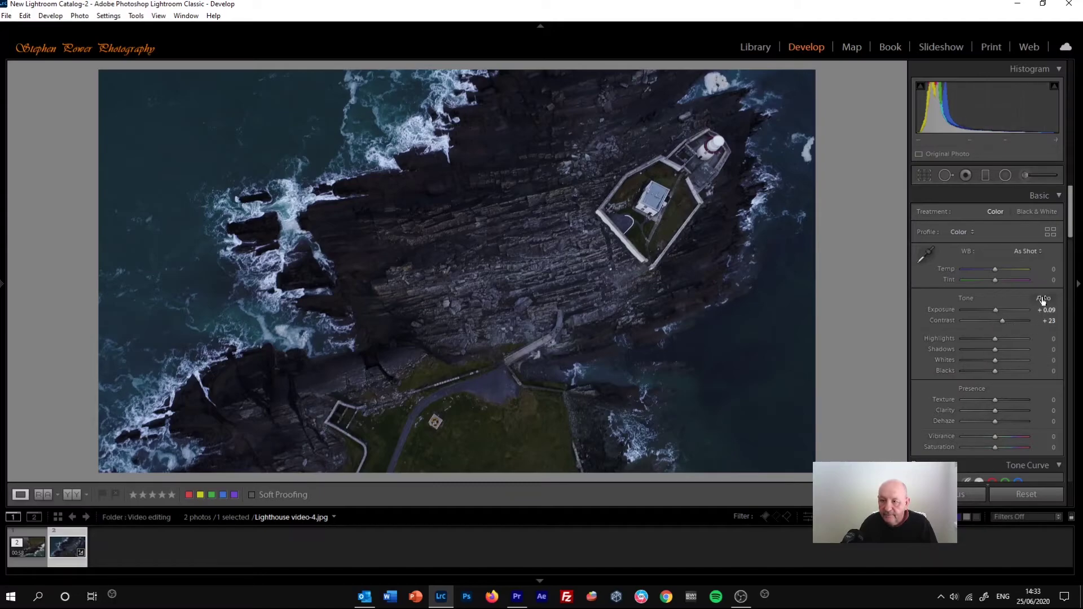
left_click_drag(994, 269, 997, 268)
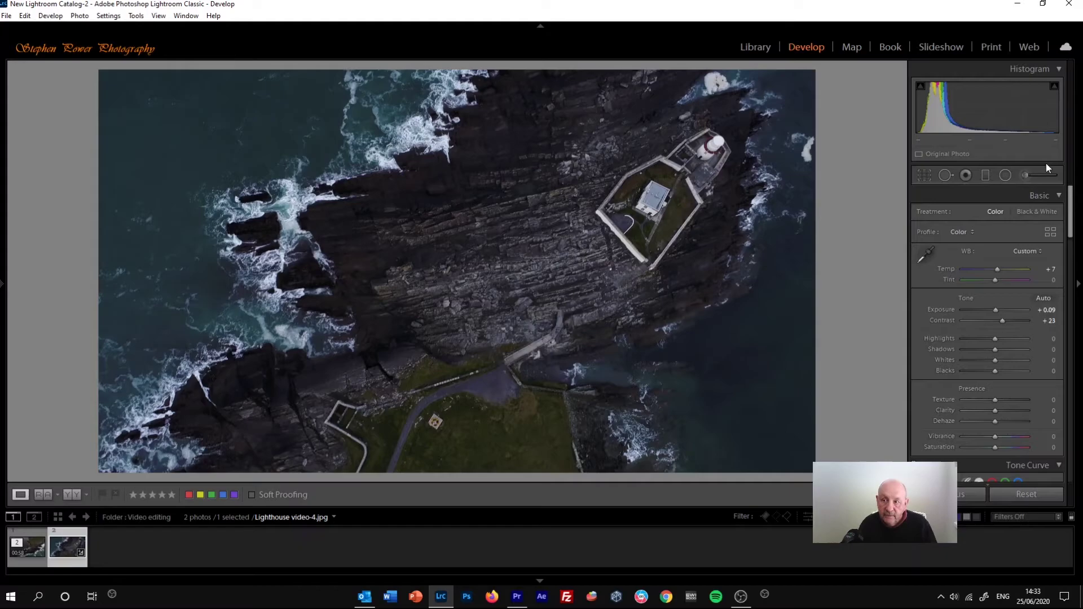
mouse_move(1071, 212)
left_mouse_down()
mouse_move(1071, 302)
mouse_move(1077, 218)
left_mouse_up()
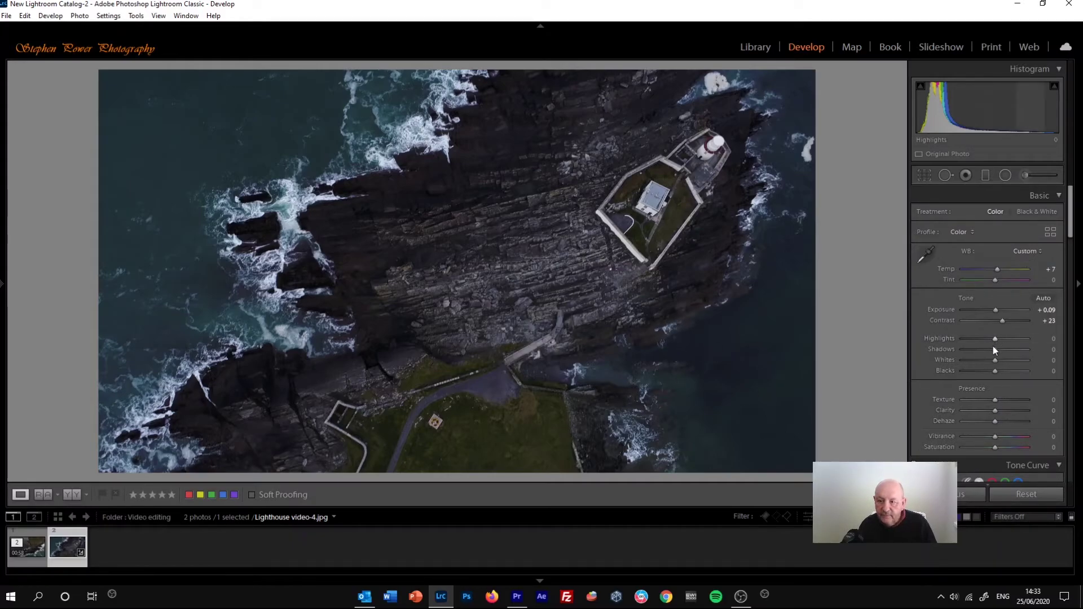
Select the still and the video together and synchronize the still's Develop settings onto the video
left_click(34, 538, "ctrl")
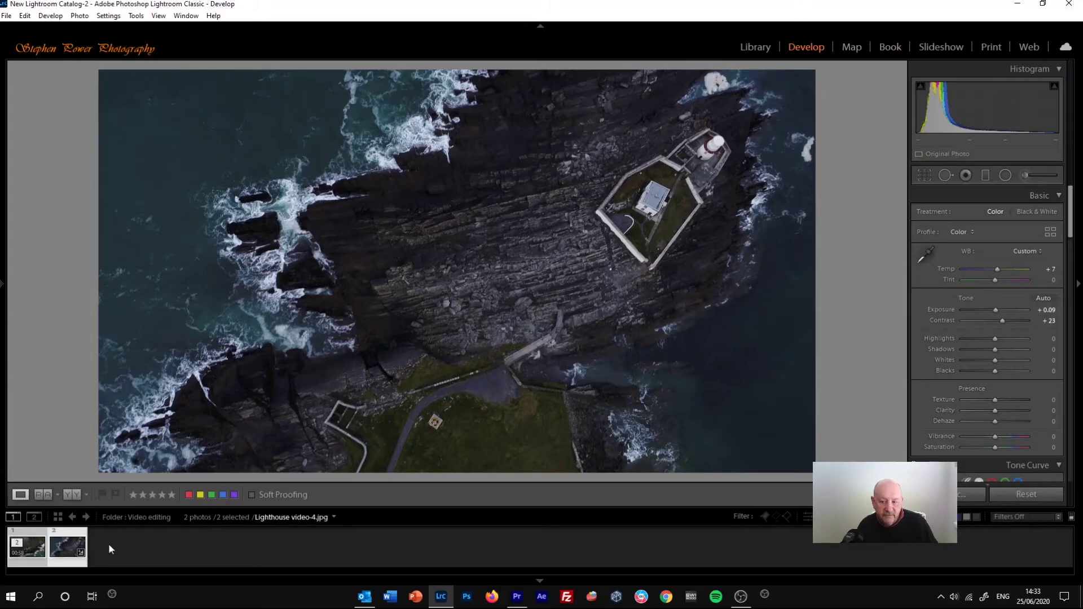
left_click(958, 495)
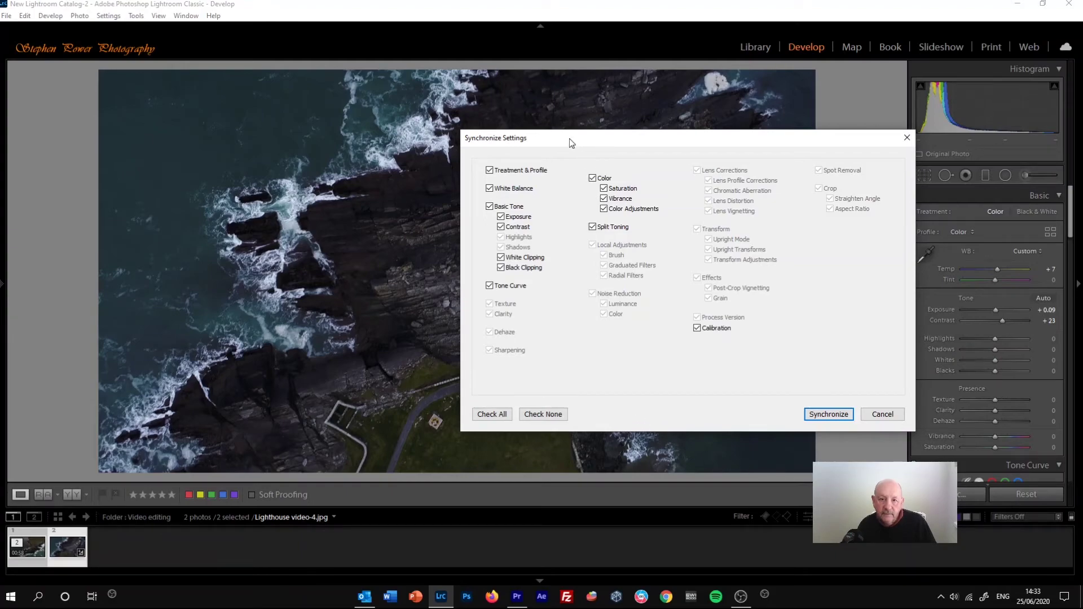
left_click_drag(570, 141, 670, 150)
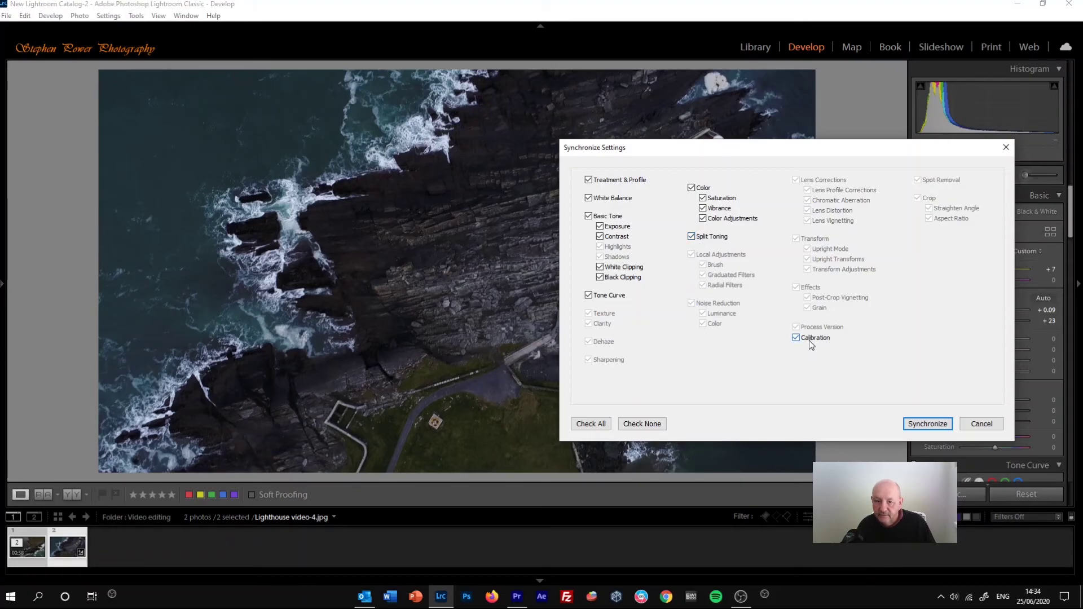
left_click(927, 424)
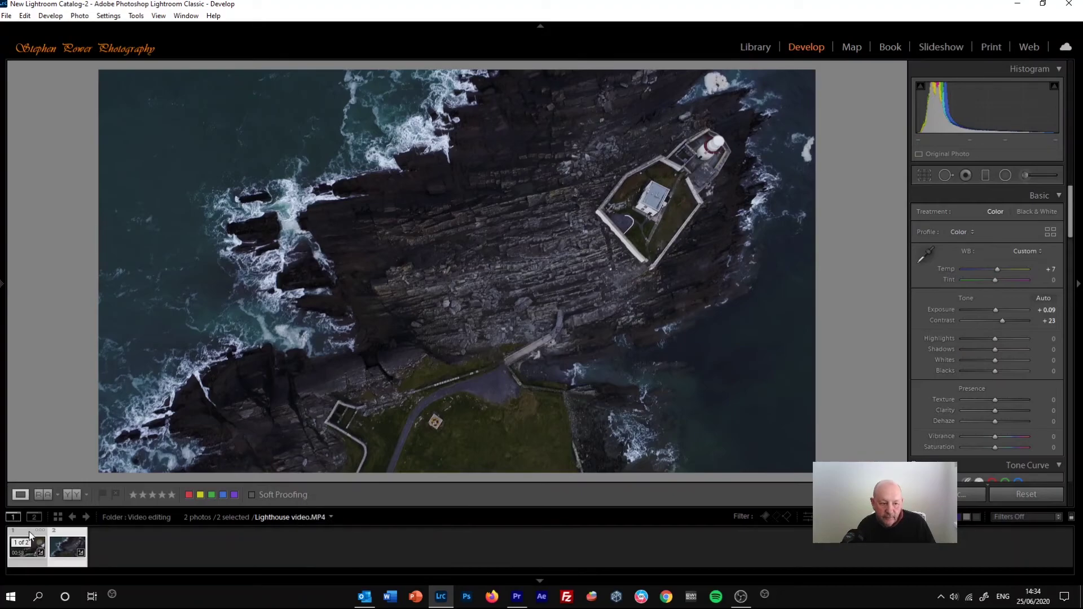
Back in Library, scrub the synced video through to 00:53 and raise its exposure two steps
left_click(31, 535)
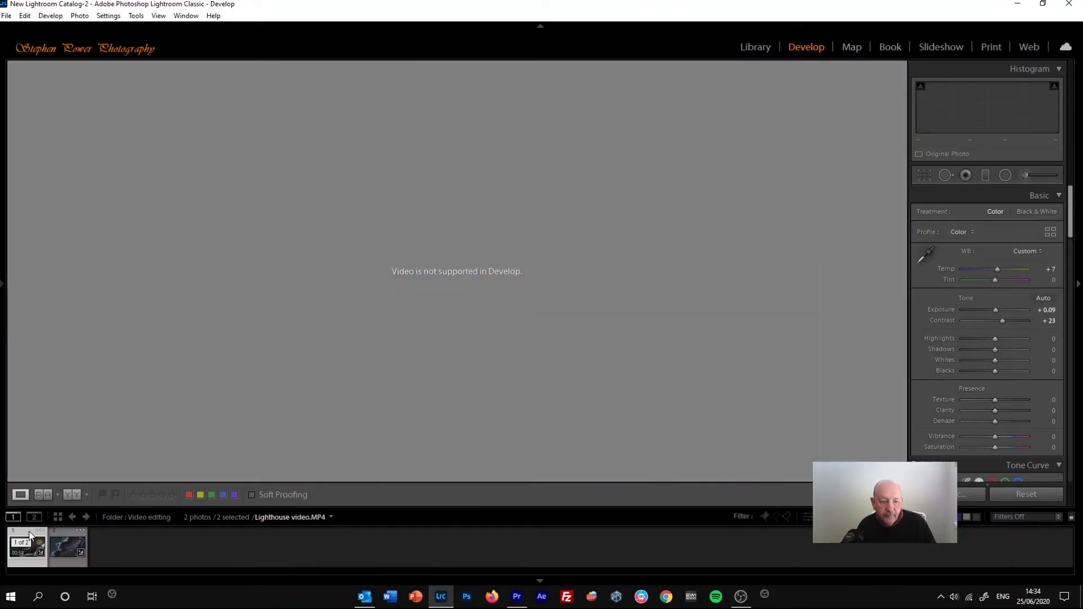
left_click(762, 52)
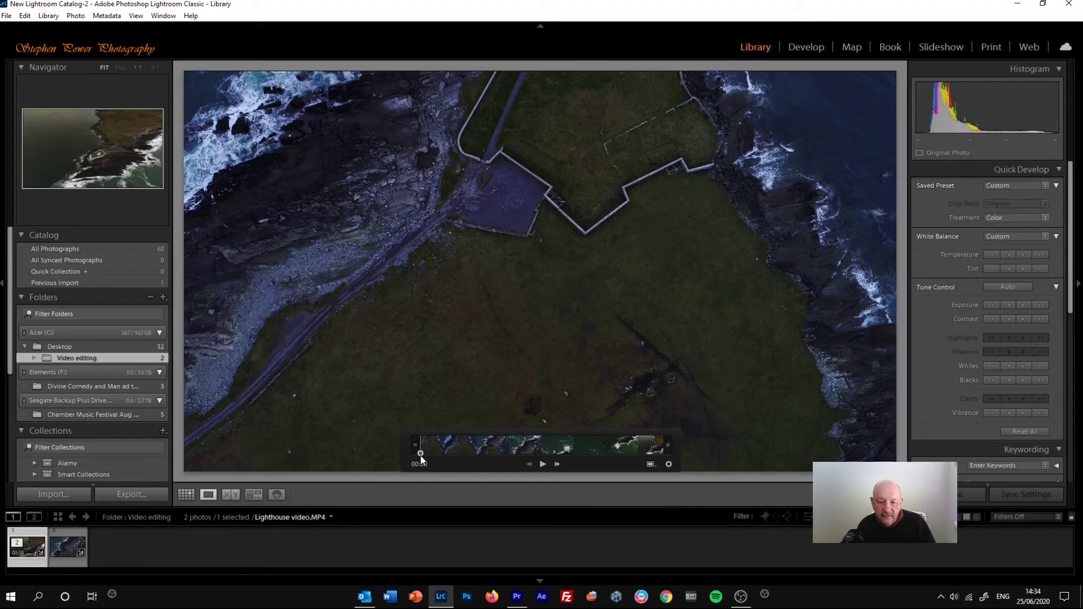
left_click_drag(420, 455, 480, 455)
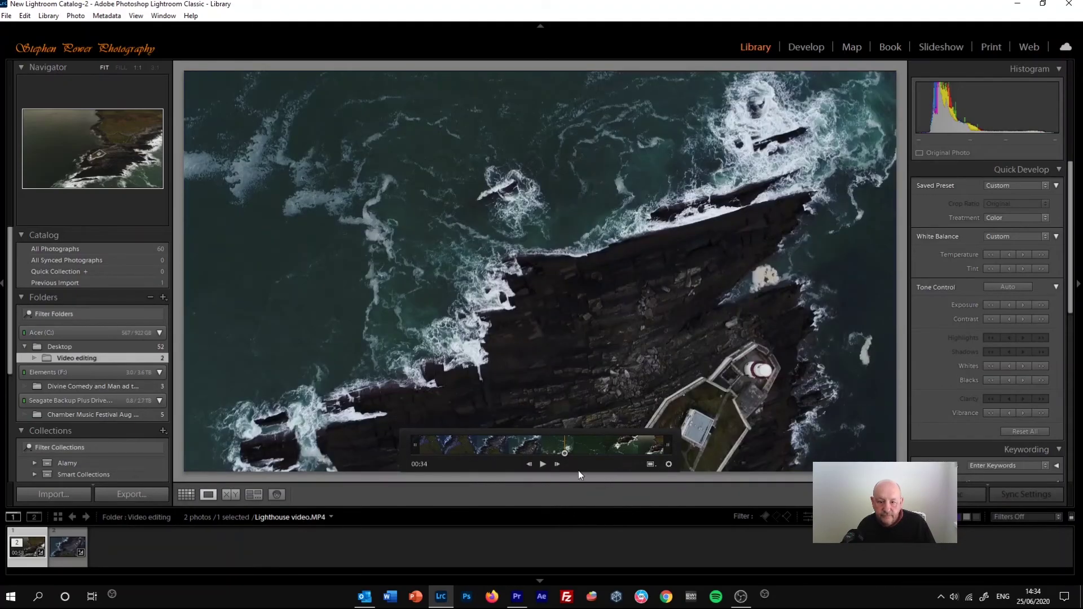
left_click(605, 447)
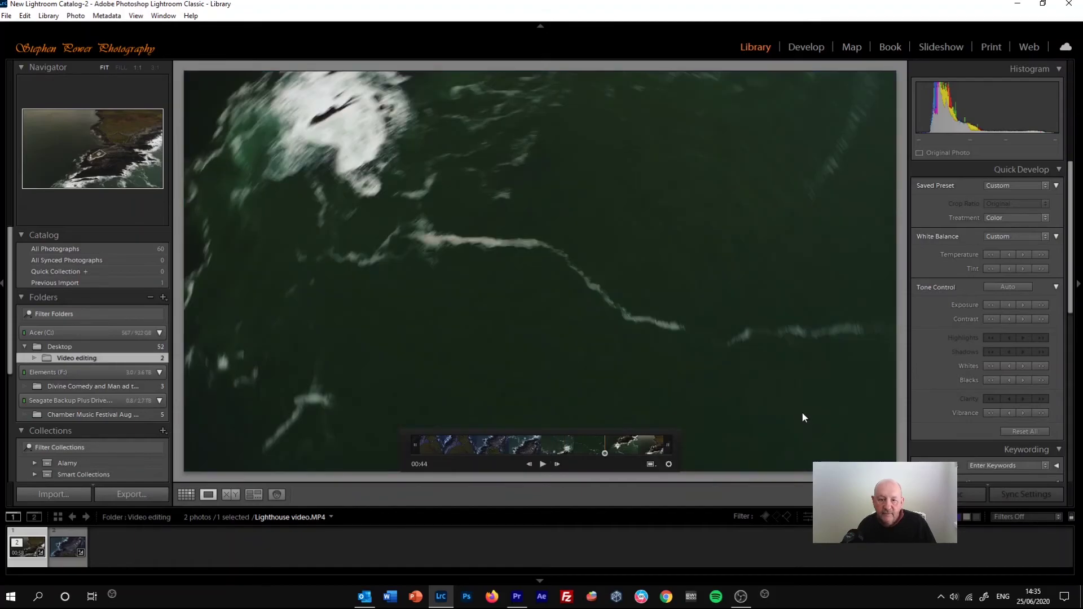
left_click_drag(607, 455, 621, 456)
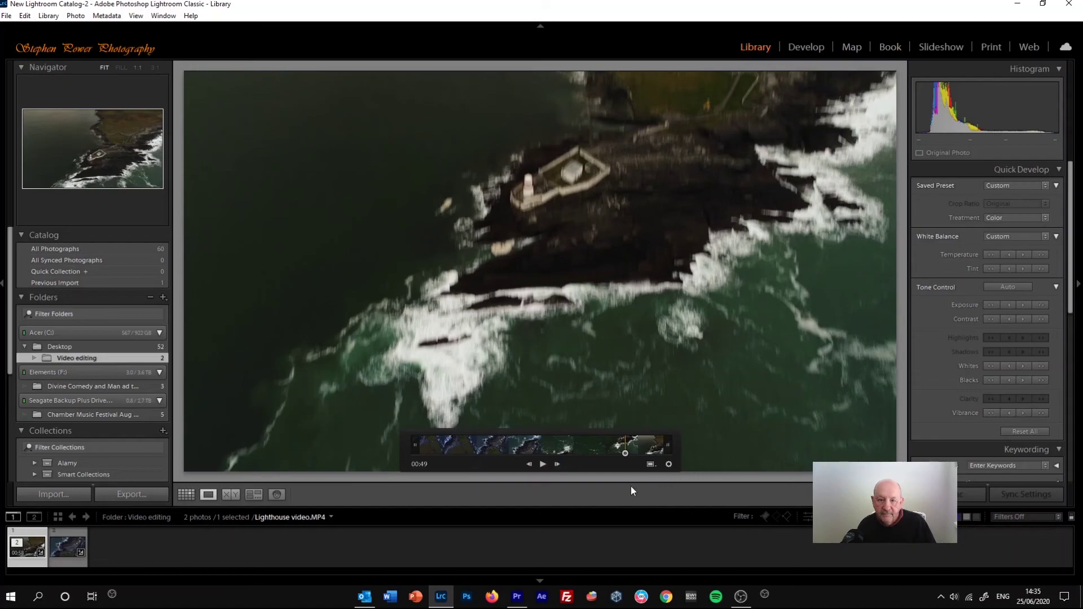
left_click_drag(627, 451, 642, 448)
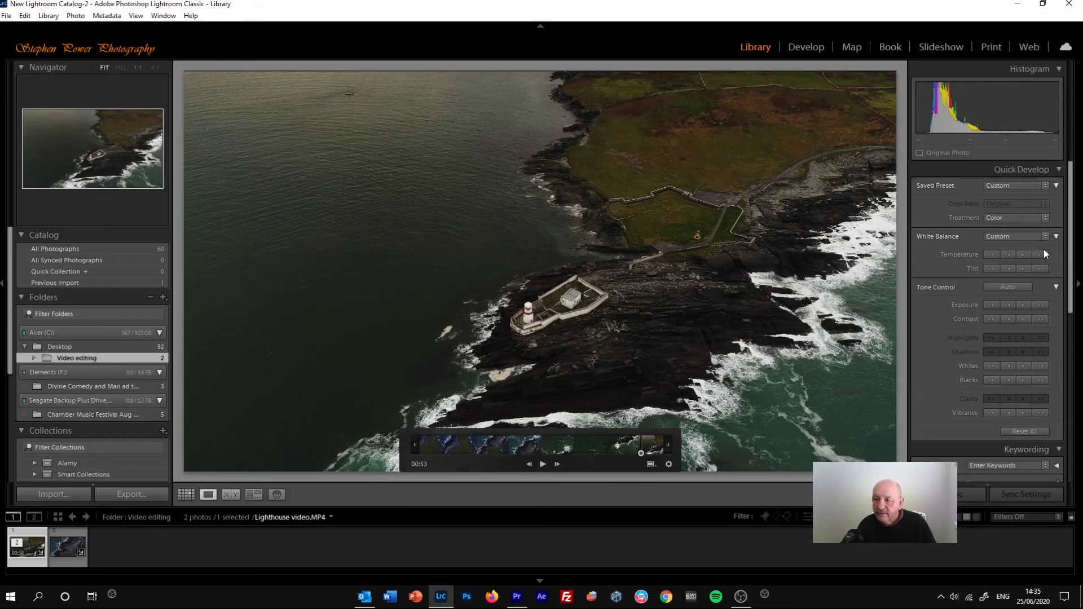
left_click(1026, 306)
left_click(1026, 306)
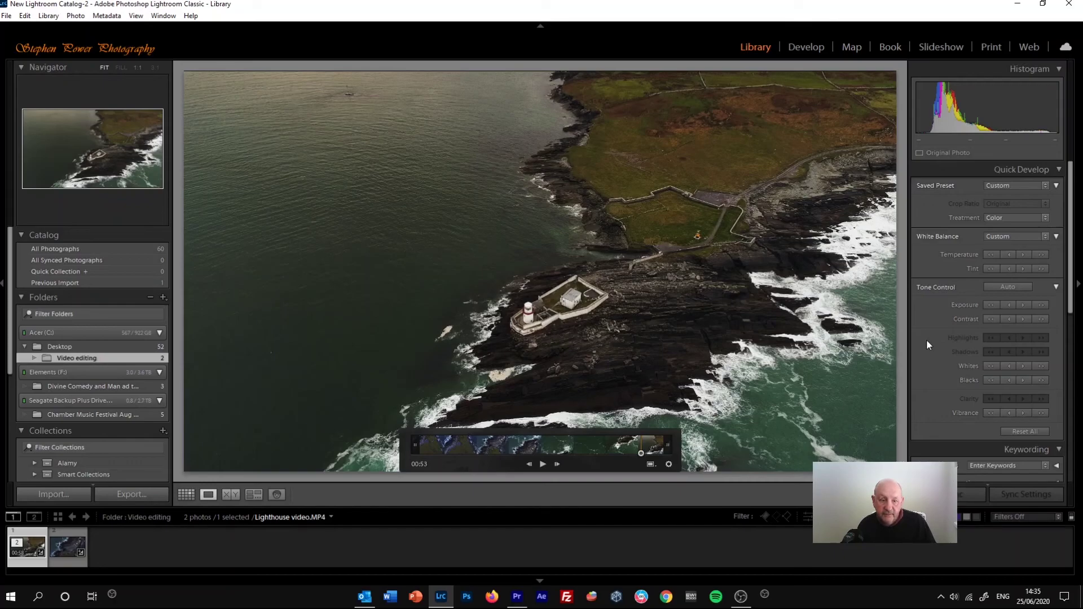
Compare with the captured still, then play the toned lighthouse video from the start
left_click(77, 535)
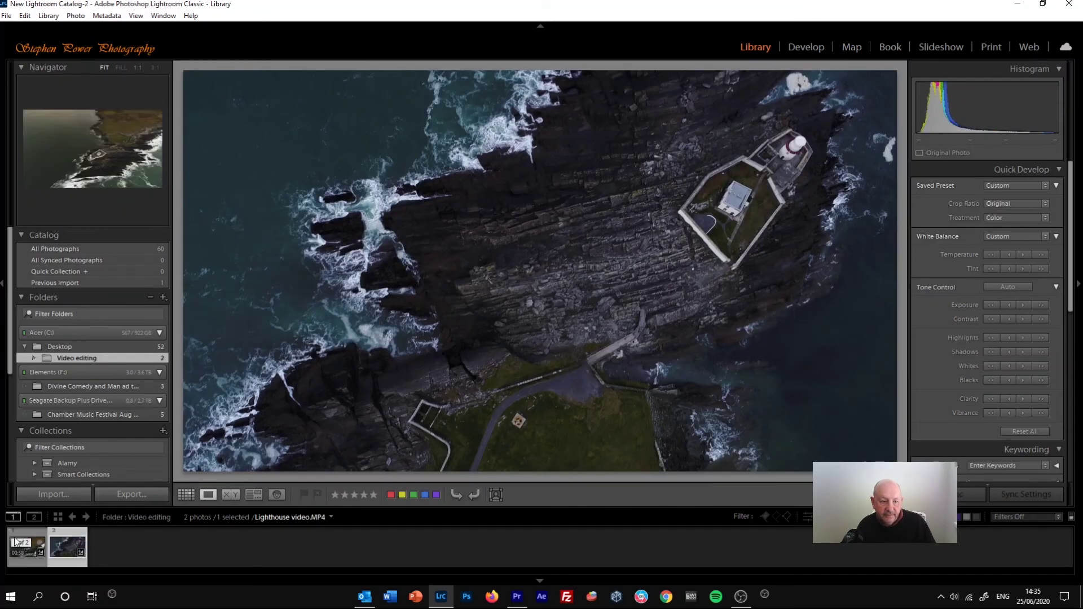
left_click(23, 533)
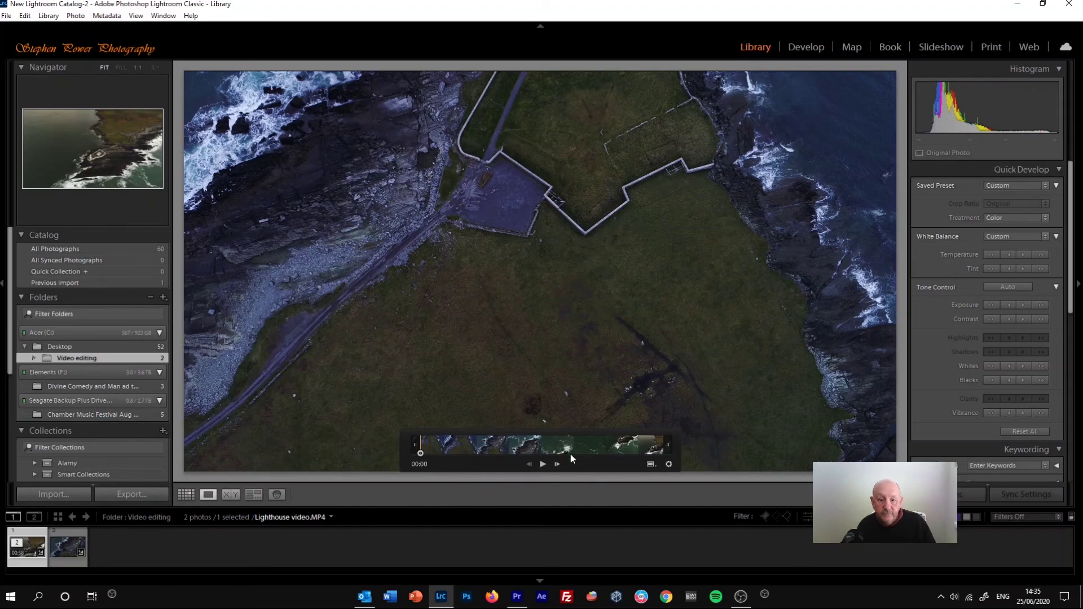
left_click(543, 464)
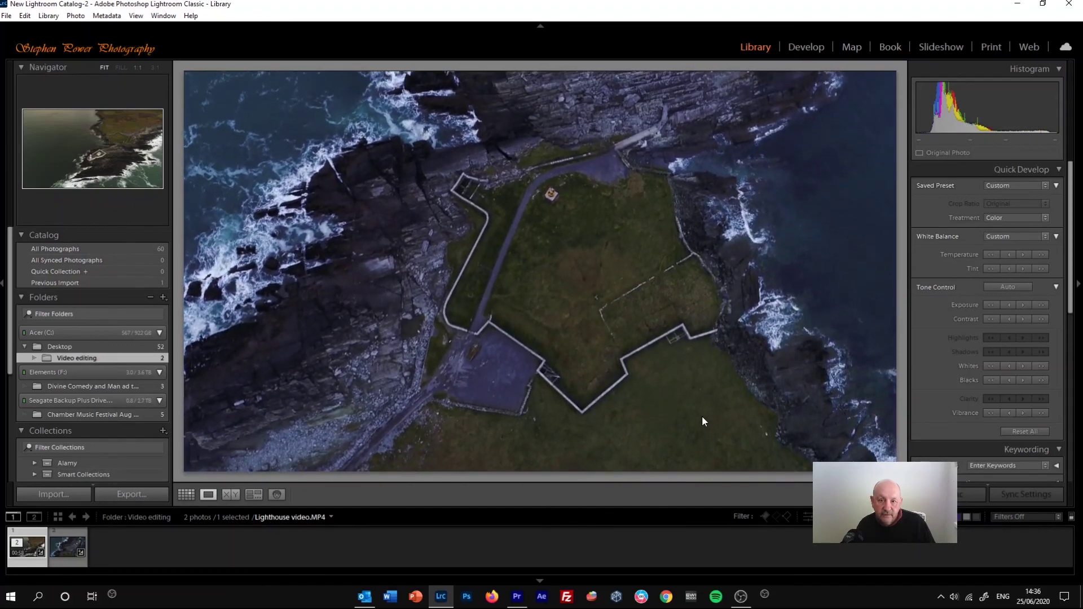
mouse_move(710, 412)
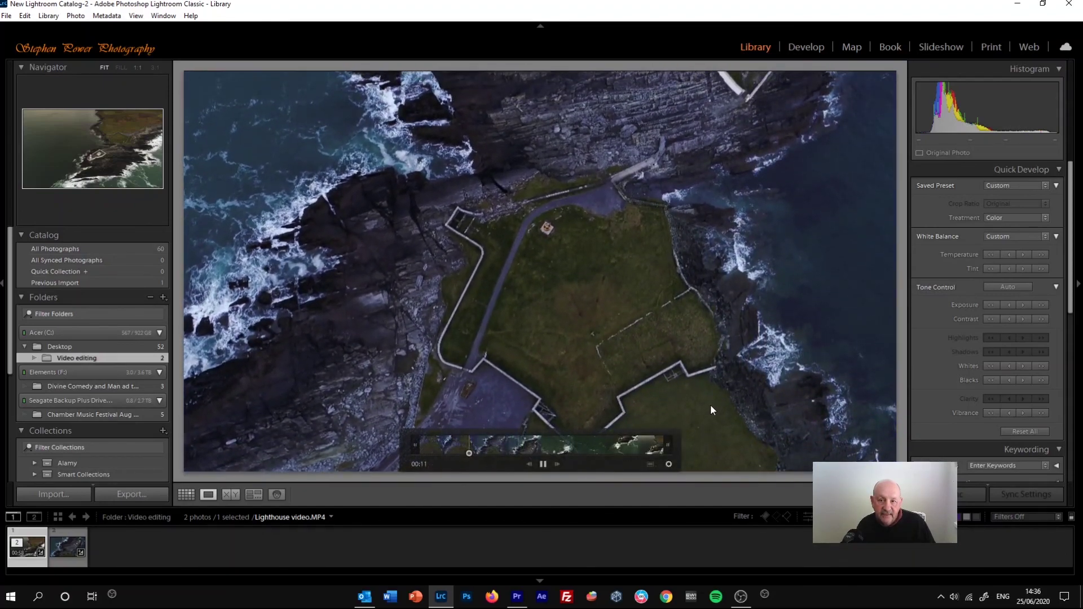